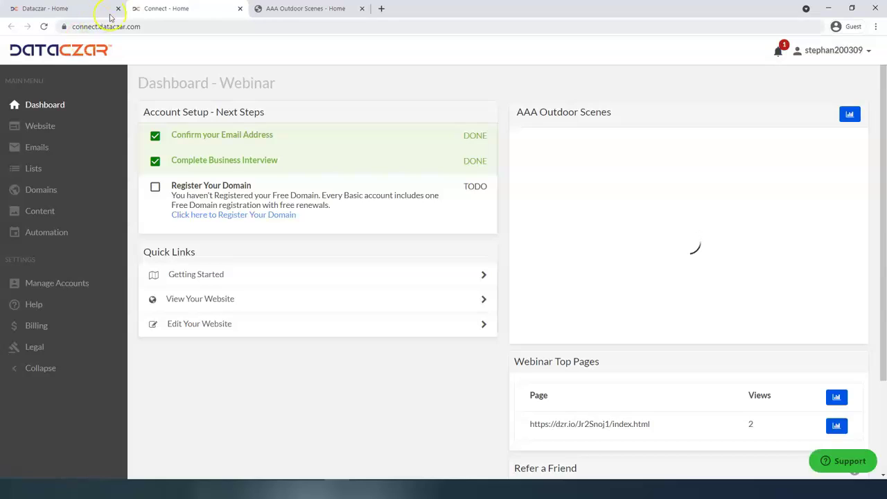
Close the extra Dataczar - Home browser tab and switch the browser to full screen.
{"action": "left_click", "coordinate": [118, 8]}
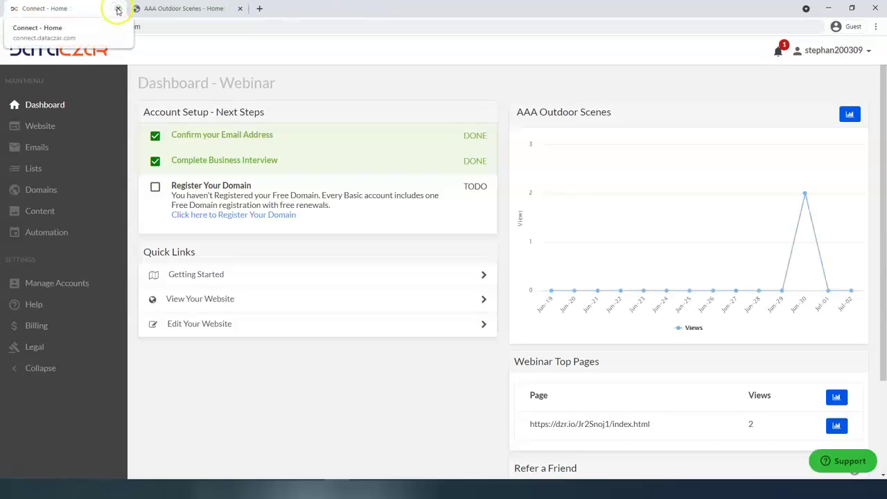
{"action": "key", "text": "F11"}
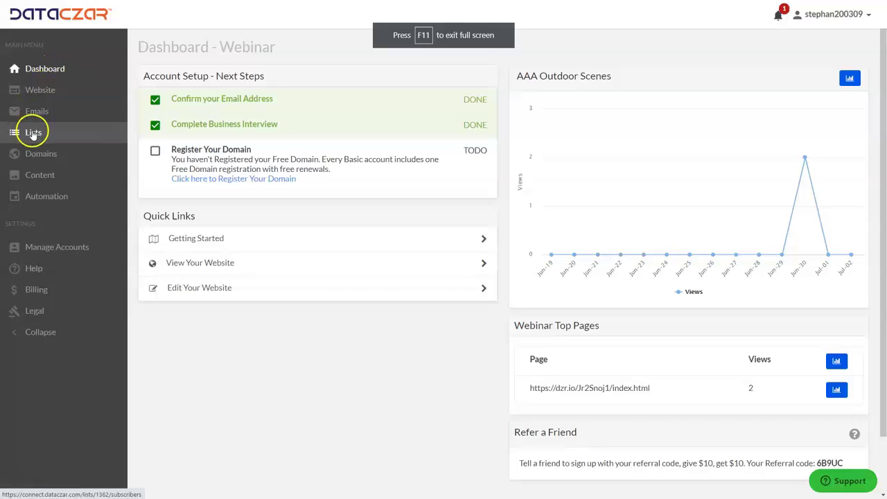
Preview the public AAA Outdoor Scenes website, examine the newsletter sign-up form in its footer, and return to the website overview.
{"action": "left_click", "coordinate": [34, 94]}
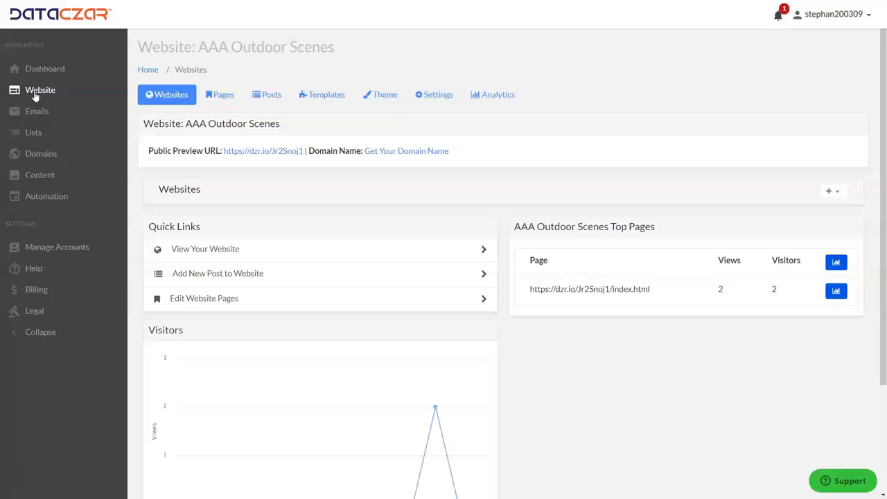
{"action": "left_click", "coordinate": [217, 101]}
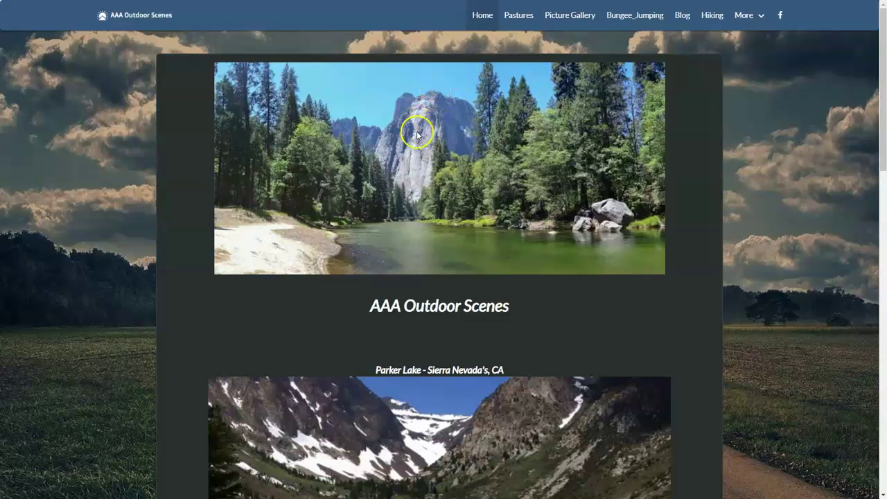
{"action": "scroll", "coordinate": [416, 135], "scroll_direction": "down", "scroll_amount": 15}
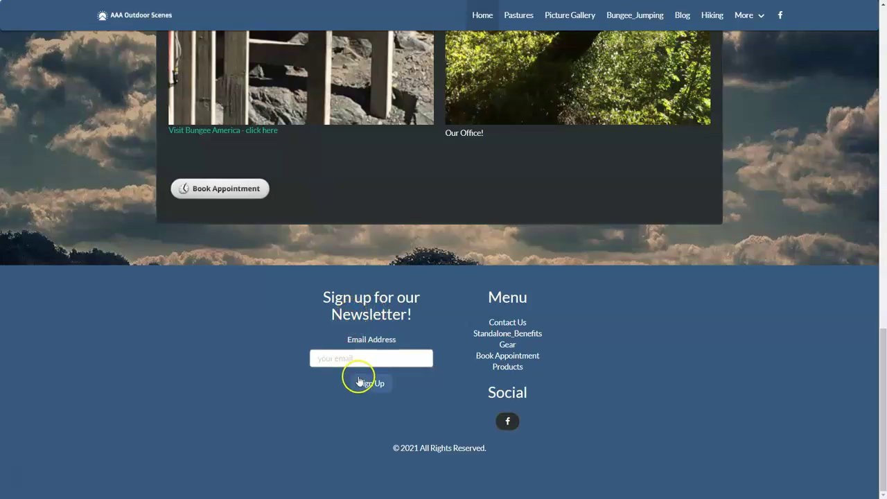
{"action": "left_click", "coordinate": [341, 359]}
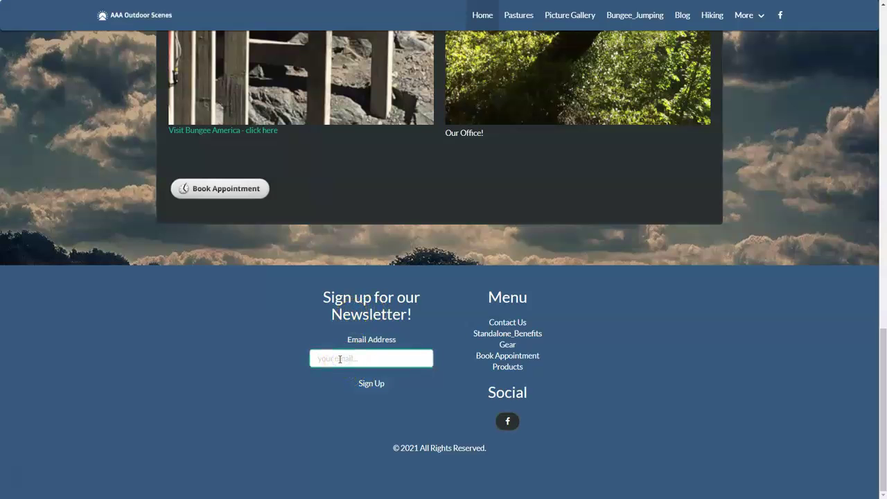
{"action": "scroll", "coordinate": [343, 359], "scroll_direction": "up", "scroll_amount": 15}
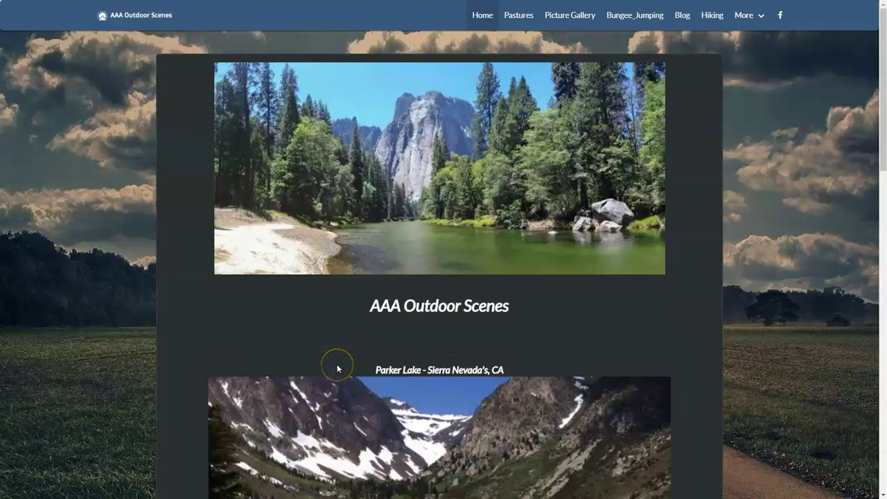
{"action": "key", "text": "ctrl+w"}
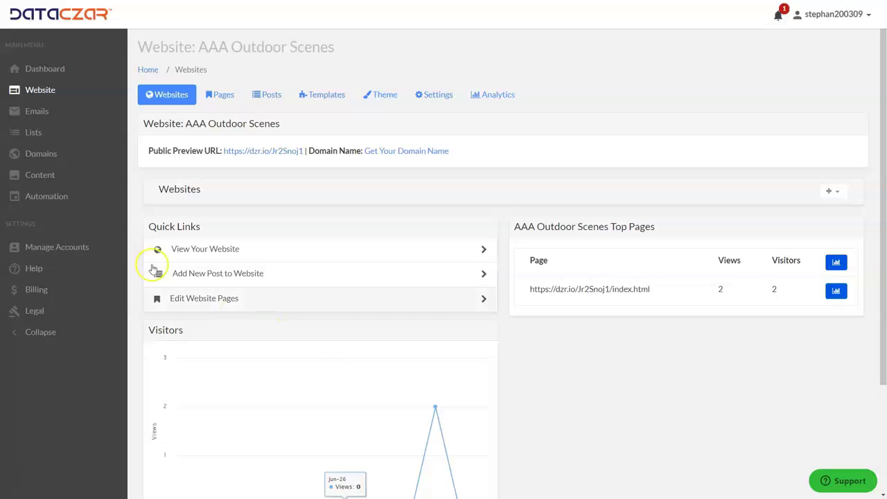
Create a new subscriber list named Hikers.
{"action": "left_click", "coordinate": [40, 133]}
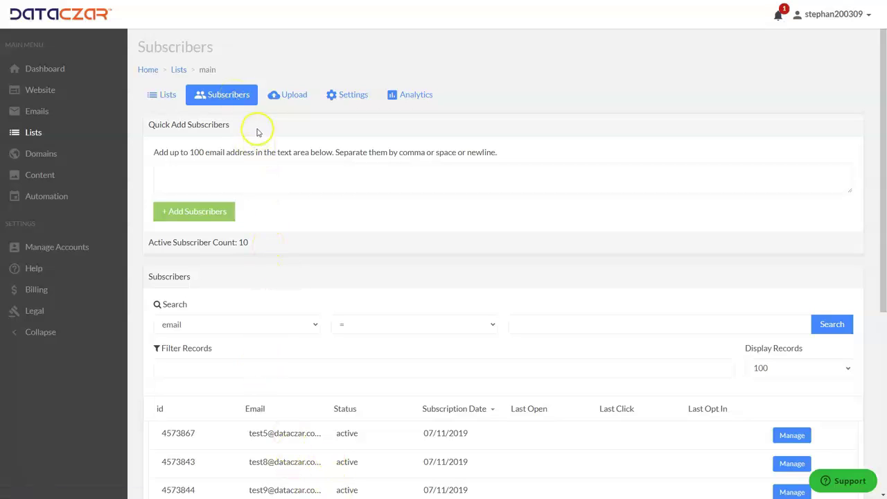
{"action": "left_click", "coordinate": [165, 98]}
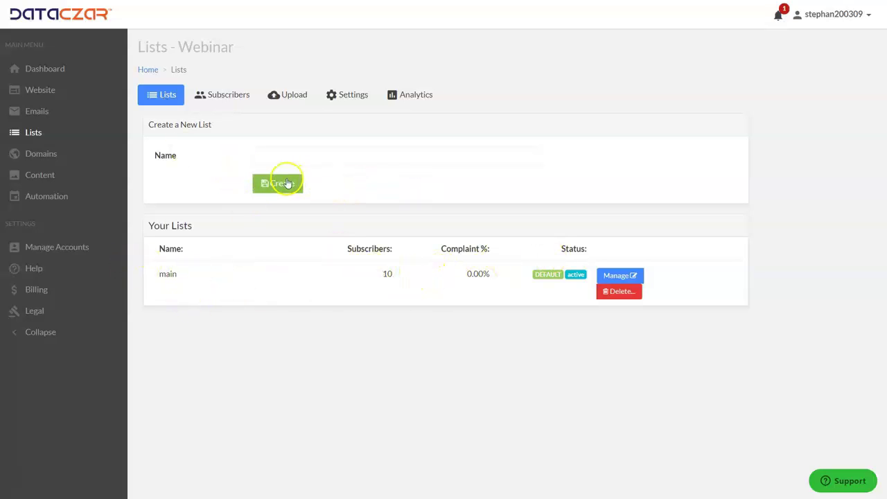
{"action": "left_click", "coordinate": [284, 155]}
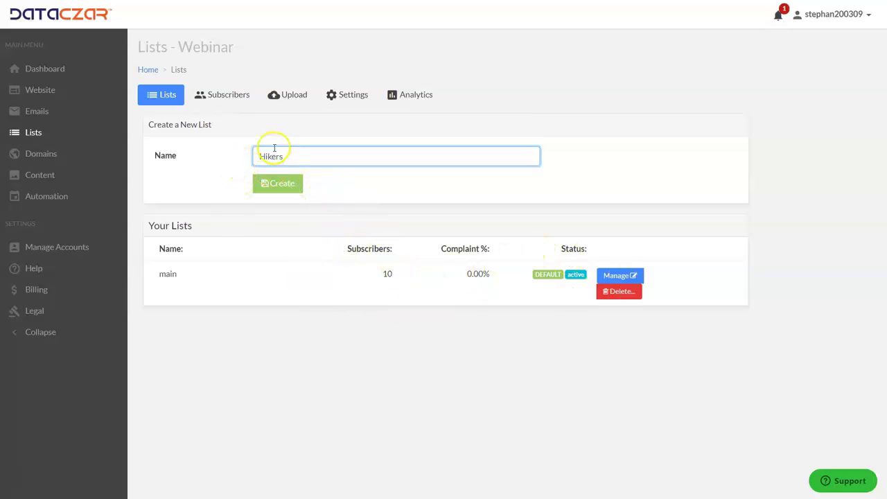
{"action": "left_click", "coordinate": [277, 186]}
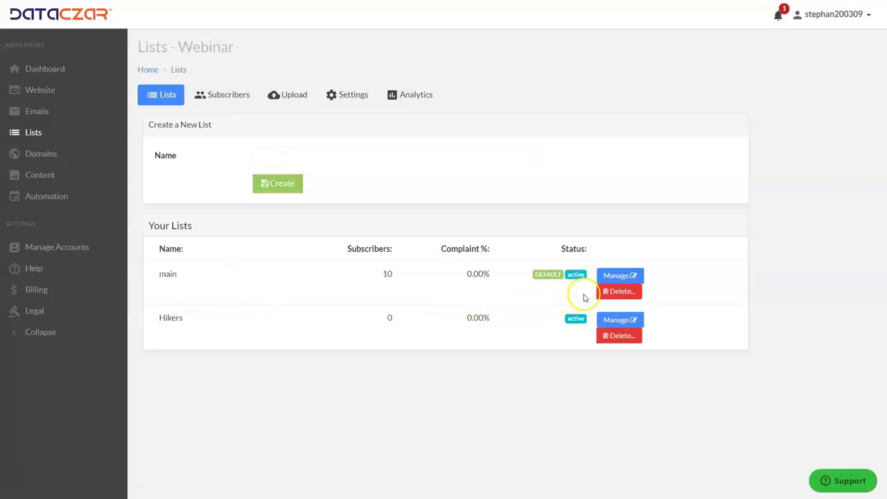
Rename the Hikers list to Hikers 2, make it the default list, and save its settings.
{"action": "left_click", "coordinate": [626, 327]}
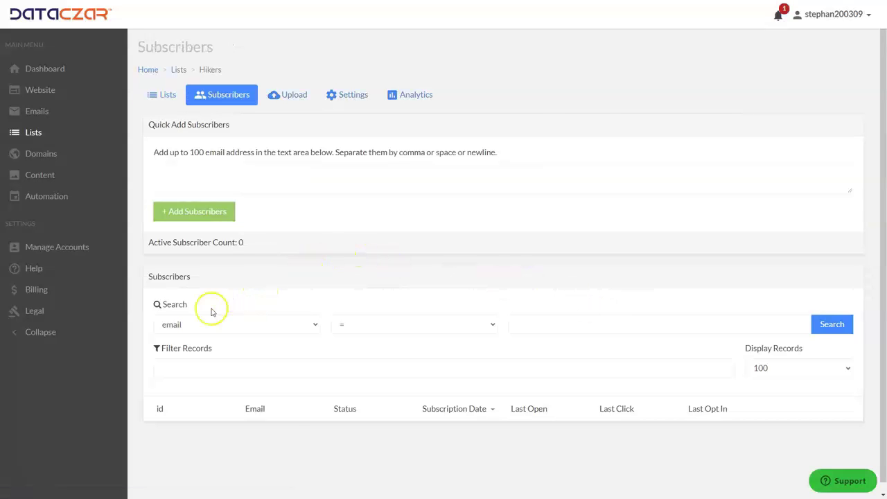
{"action": "left_click", "coordinate": [351, 95]}
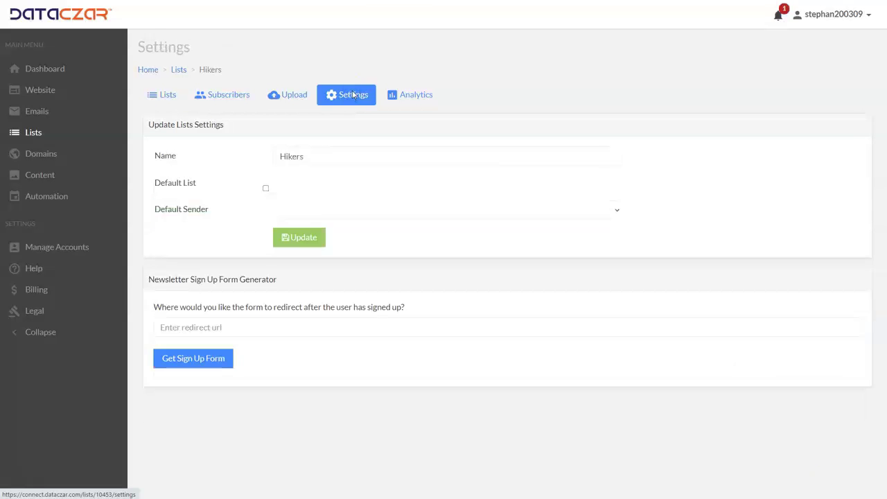
{"action": "double_click", "coordinate": [317, 154]}
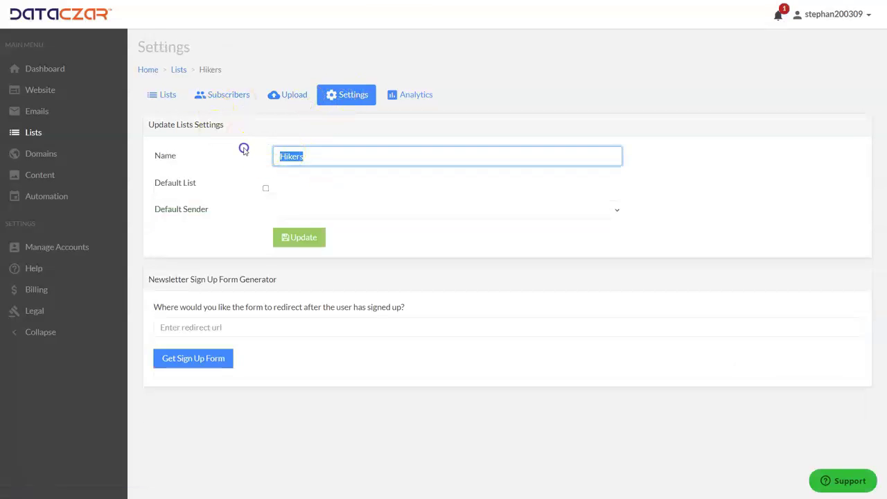
{"action": "left_click", "coordinate": [317, 153]}
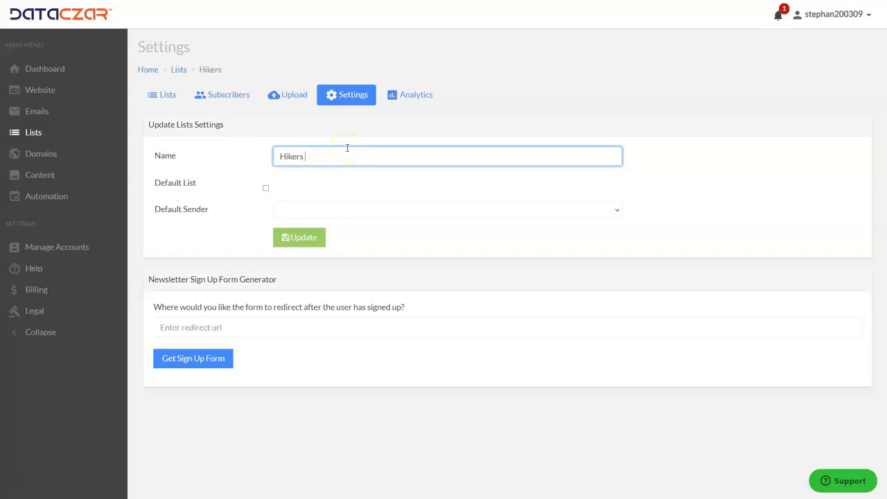
{"action": "left_click", "coordinate": [266, 190]}
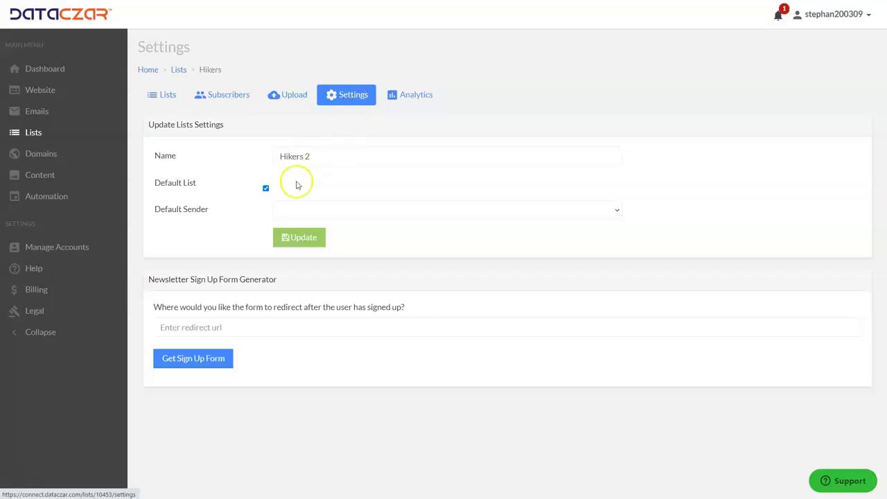
{"action": "left_click", "coordinate": [302, 238]}
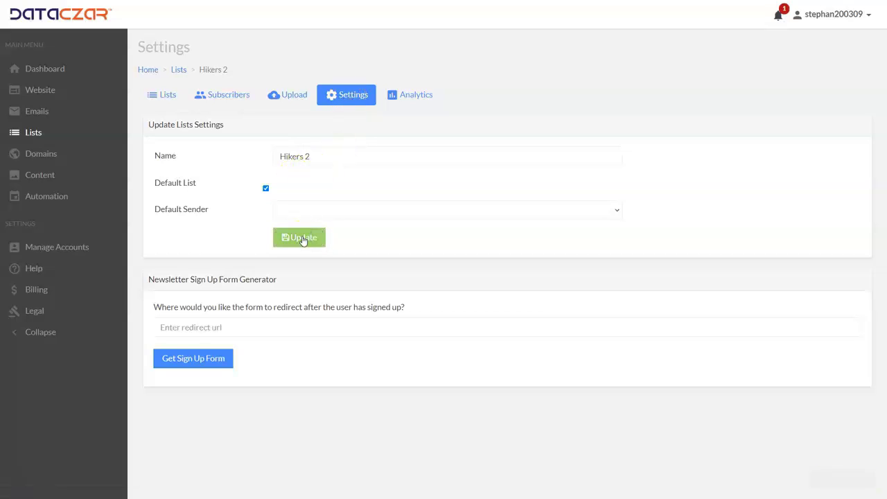
Make the main list the default list, save its settings, and return to the overview of all lists.
{"action": "left_click", "coordinate": [170, 98]}
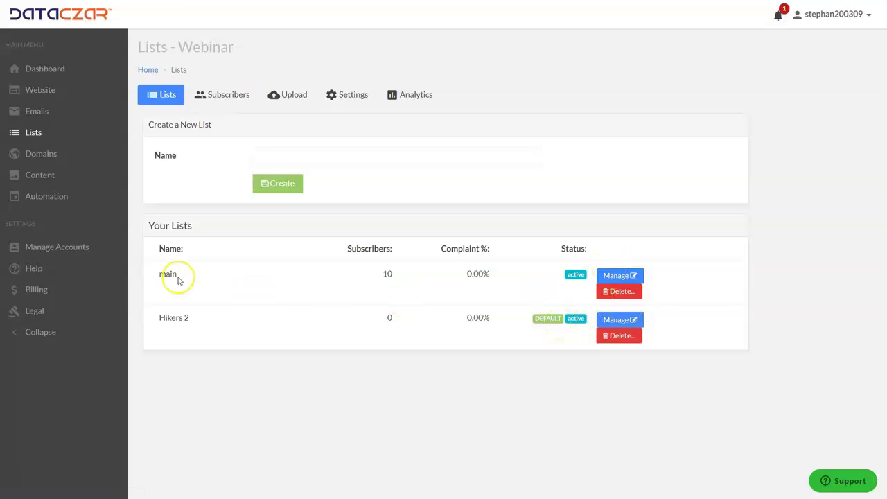
{"action": "left_click", "coordinate": [616, 276]}
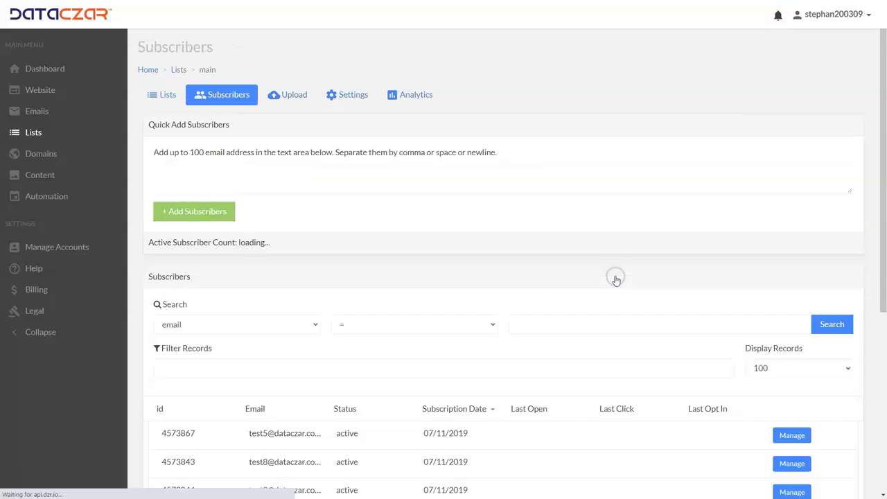
{"action": "left_click", "coordinate": [352, 97]}
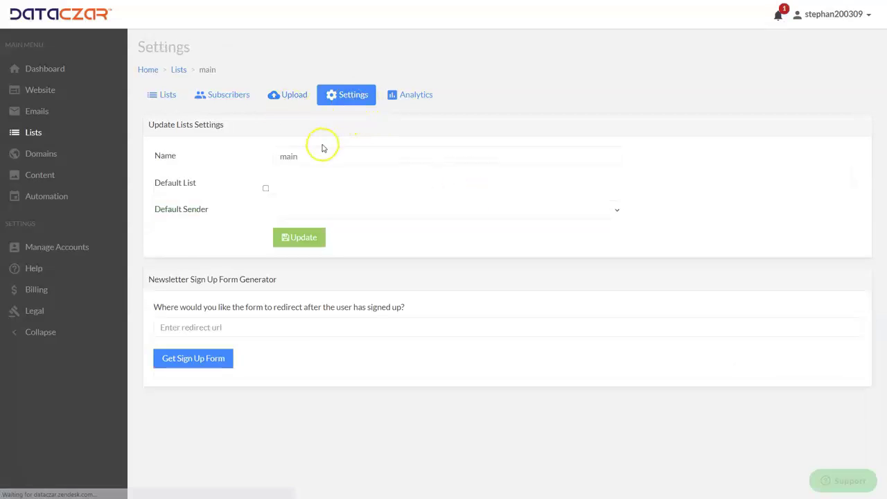
{"action": "left_click", "coordinate": [313, 158]}
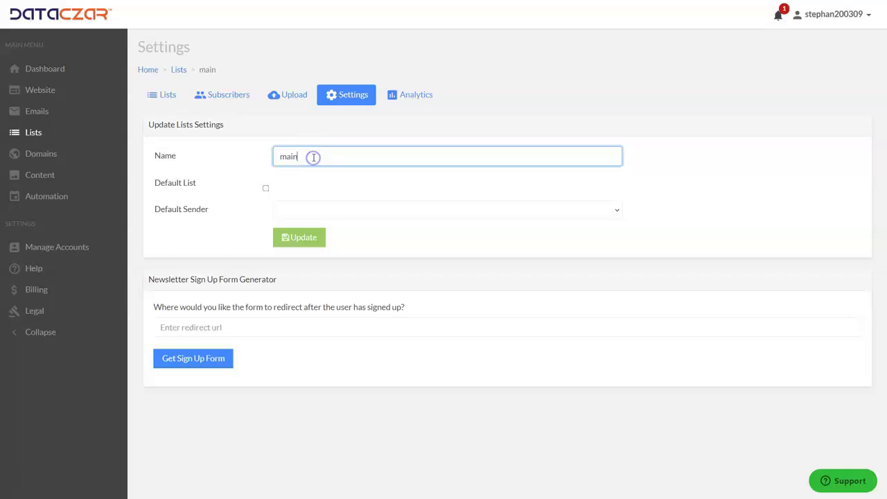
{"action": "left_click", "coordinate": [266, 189]}
{"action": "left_click_drag", "start_coordinate": [307, 155], "coordinate": [268, 160]}
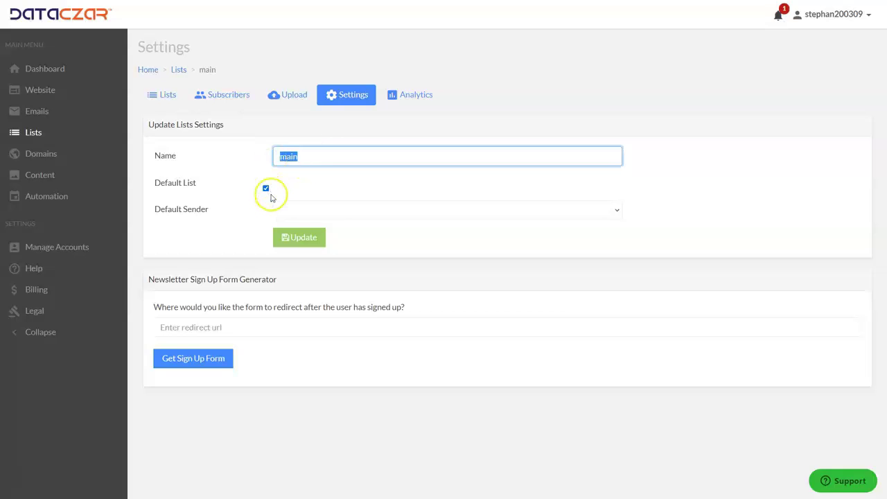
{"action": "left_click", "coordinate": [299, 237]}
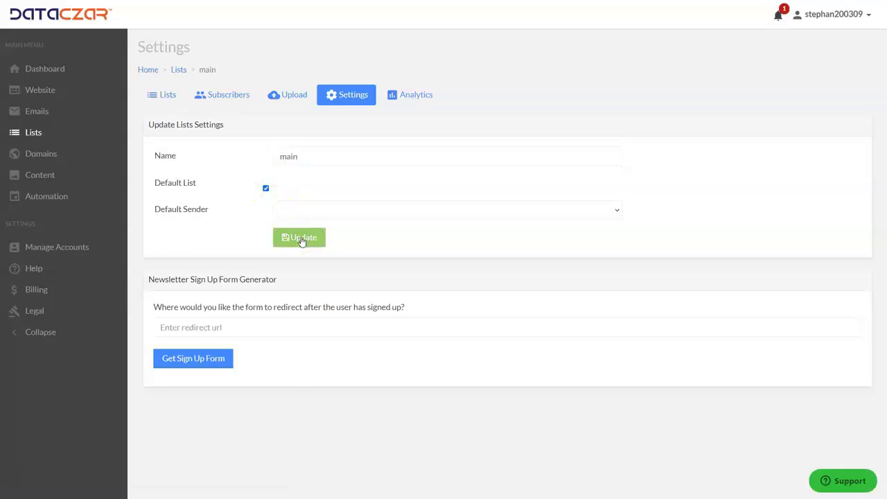
{"action": "left_click", "coordinate": [168, 95]}
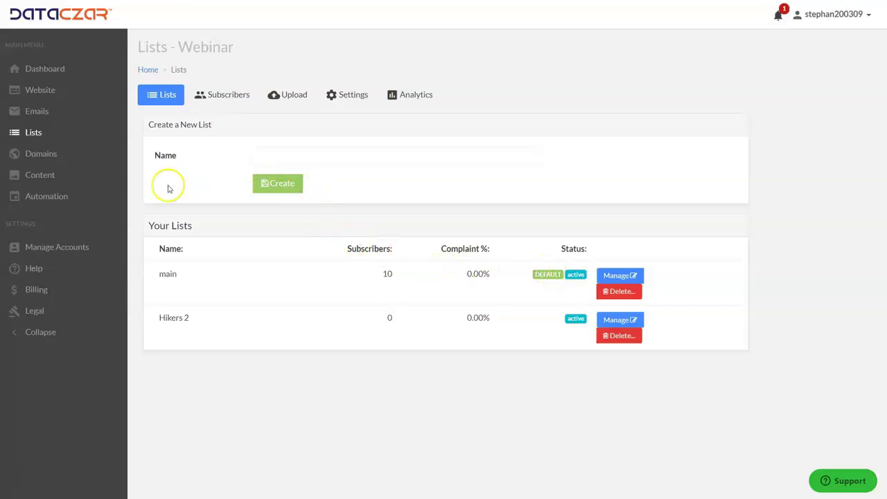
Look over the tutorial and help center options on the Help page and return to the main list's subscribers.
{"action": "left_click", "coordinate": [33, 269]}
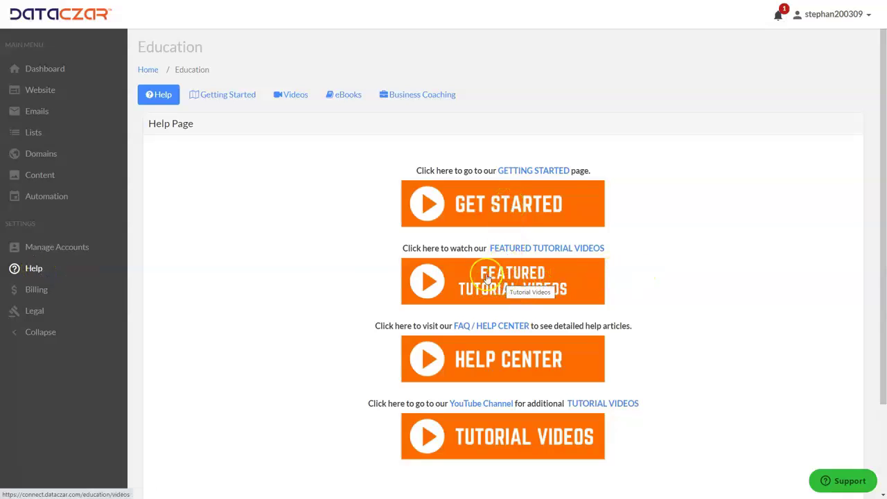
{"action": "left_click", "coordinate": [62, 93]}
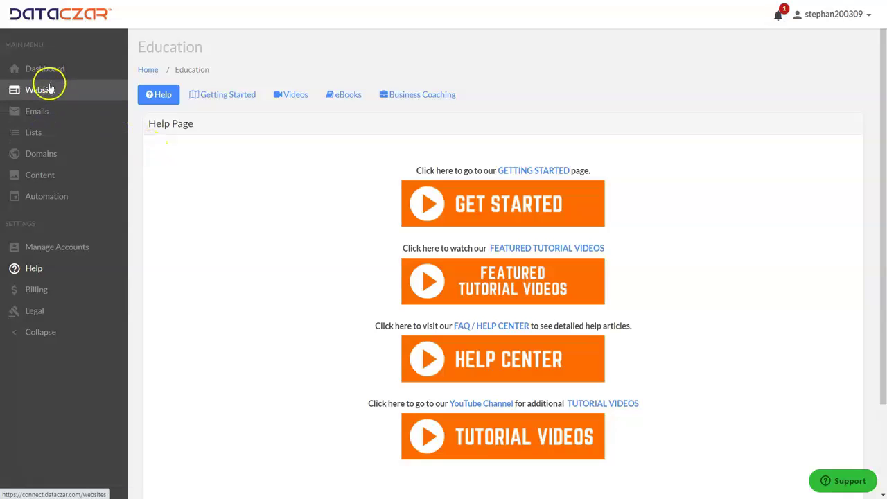
{"action": "left_click", "coordinate": [41, 138]}
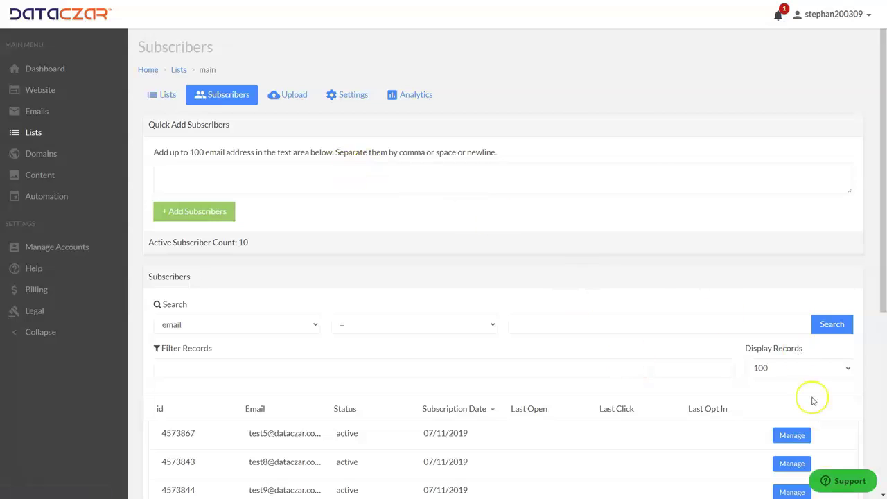
Open the support contact form and replace the prefilled name and email address with the sender's first name and contact email.
{"action": "left_click", "coordinate": [842, 483]}
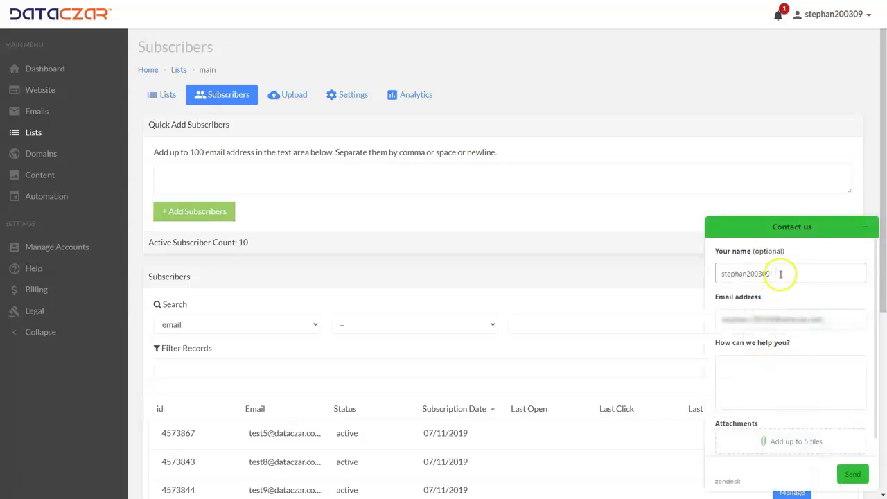
{"action": "left_click_drag", "start_coordinate": [780, 273], "coordinate": [688, 275]}
{"action": "type", "text": "Stephan"}
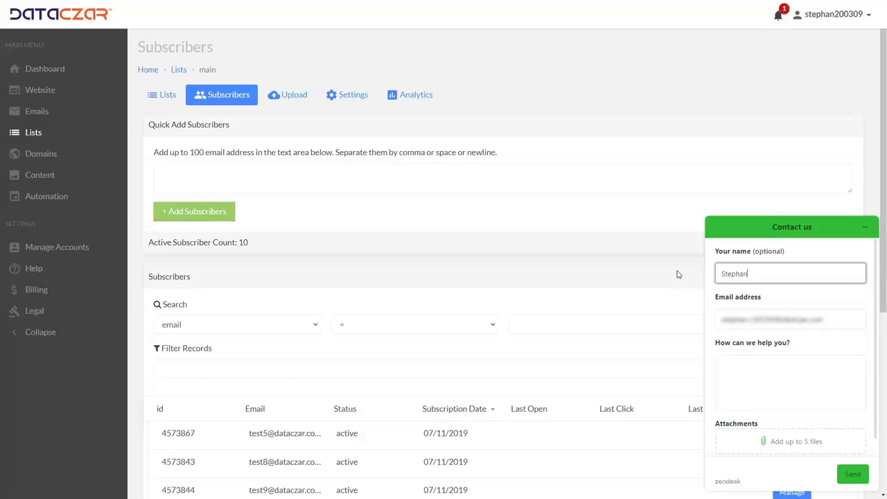
{"action": "key", "text": "Tab"}
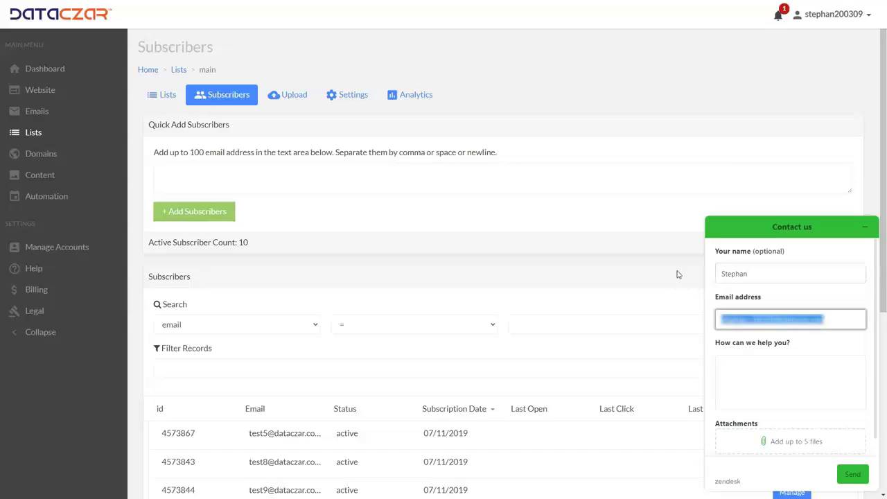
{"action": "type", "text": "s"}
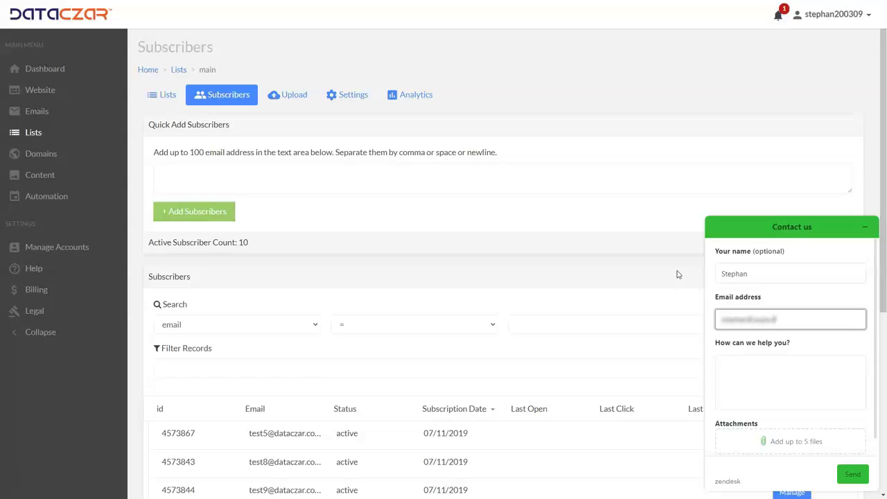
{"action": "type", "text": "cm"}
{"action": "key", "text": "BackSpace"}
{"action": "type", "text": "o"}
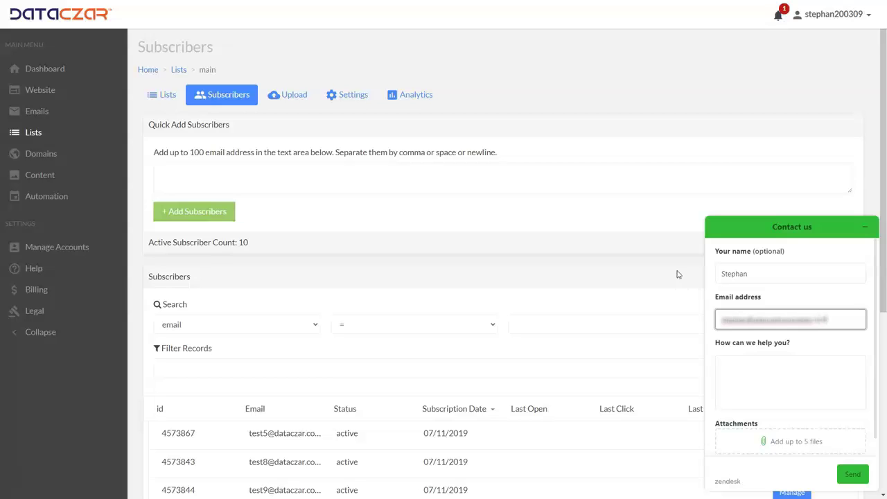
Write "I need help with lists" as the support question and send the request.
{"action": "key", "text": "Tab"}
{"action": "type", "text": "I need help wot"}
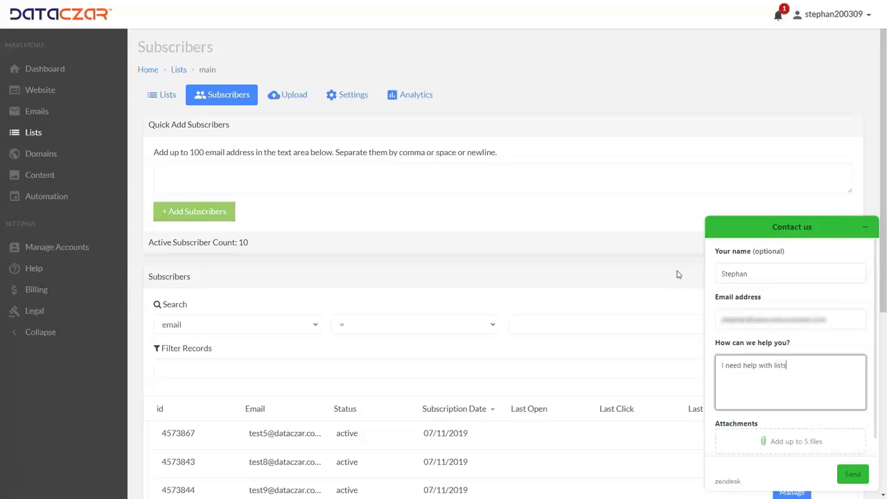
{"action": "left_click", "coordinate": [814, 385]}
{"action": "left_click", "coordinate": [852, 475]}
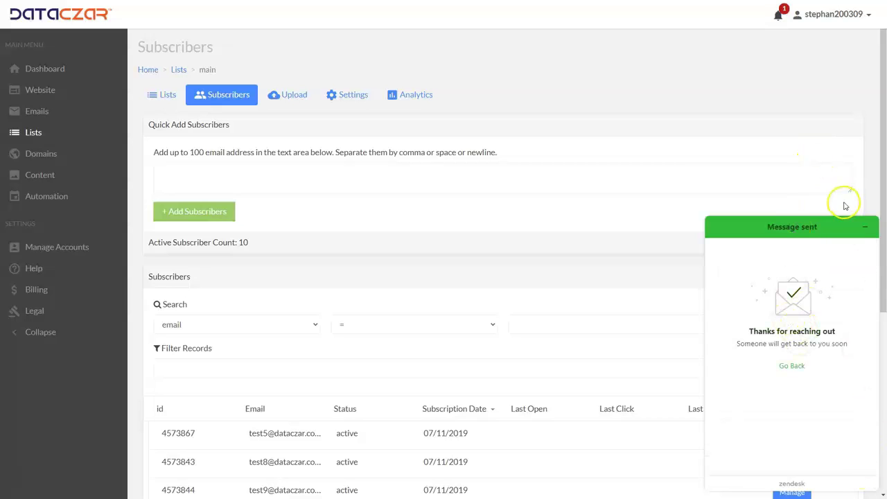
Leave the subscribers page and return to the account dashboard.
{"action": "left_click", "coordinate": [815, 180]}
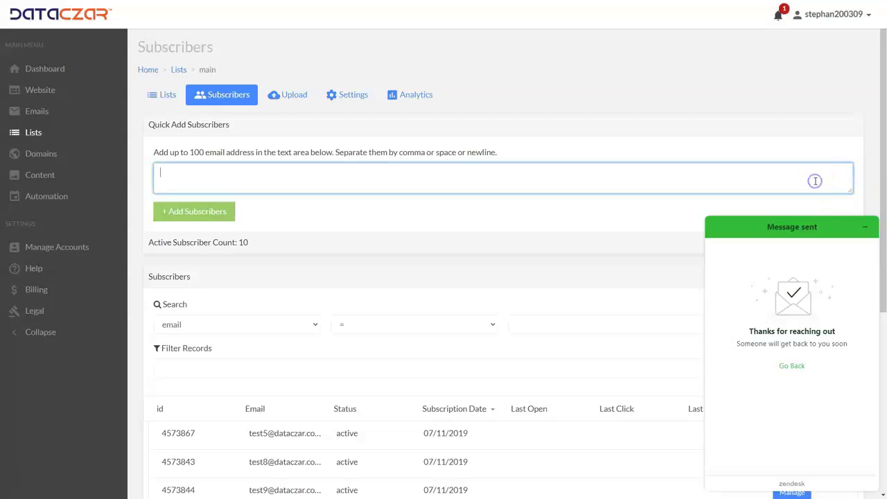
{"action": "left_click", "coordinate": [735, 93]}
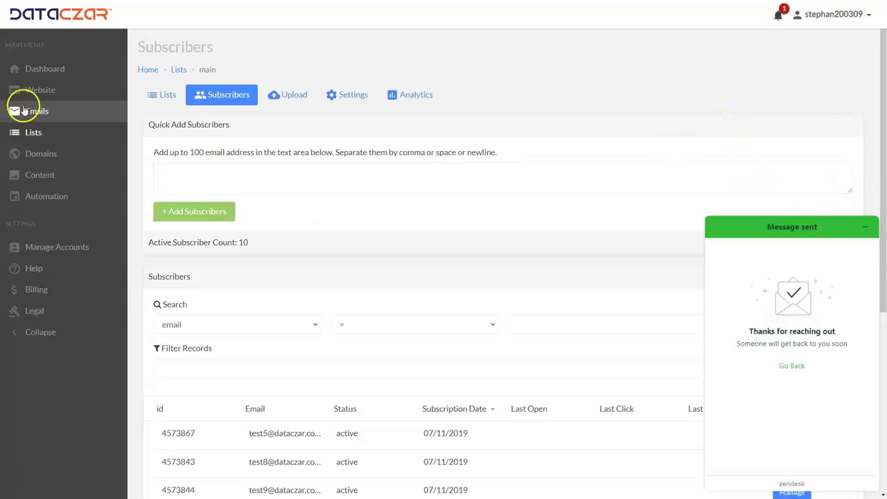
{"action": "left_click", "coordinate": [38, 71]}
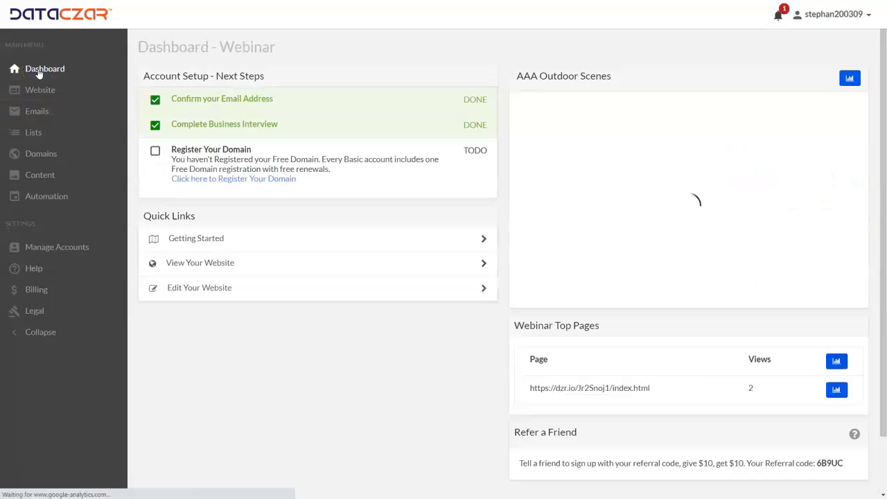